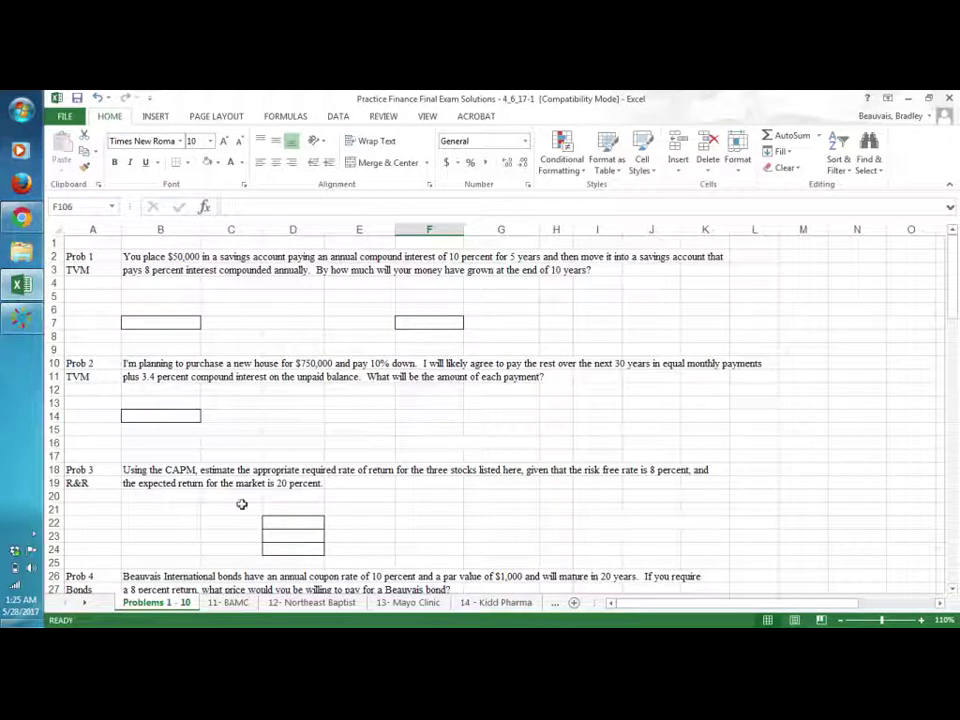
Change the font colour of the Prob 1 answer area to reveal the hidden answers.
{"action": "left_click", "coordinate": [140, 284]}
{"action": "left_click_drag", "start_coordinate": [333, 322], "coordinate": [632, 336]}
{"action": "left_click", "coordinate": [242, 163]}
{"action": "left_click", "coordinate": [255, 177]}
{"action": "left_click", "coordinate": [301, 318]}
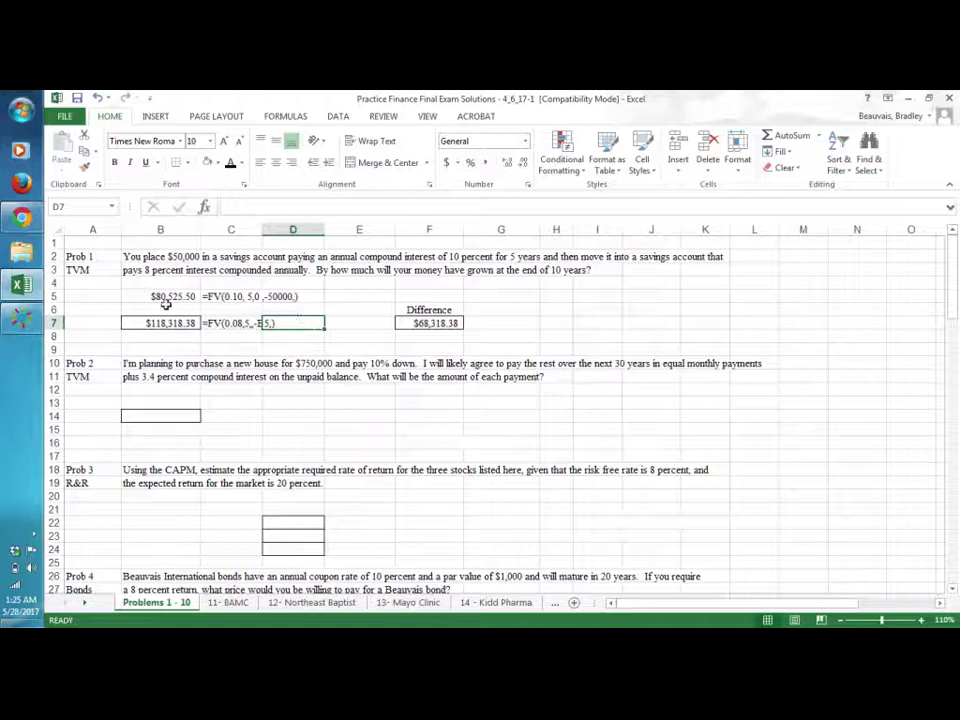
{"action": "left_click", "coordinate": [165, 309]}
Review B5's =FV(0.1,5,,-50000) formula, checking its rate, nper and pv arguments.
{"action": "left_click", "coordinate": [170, 295]}
{"action": "double_click", "coordinate": [170, 295]}
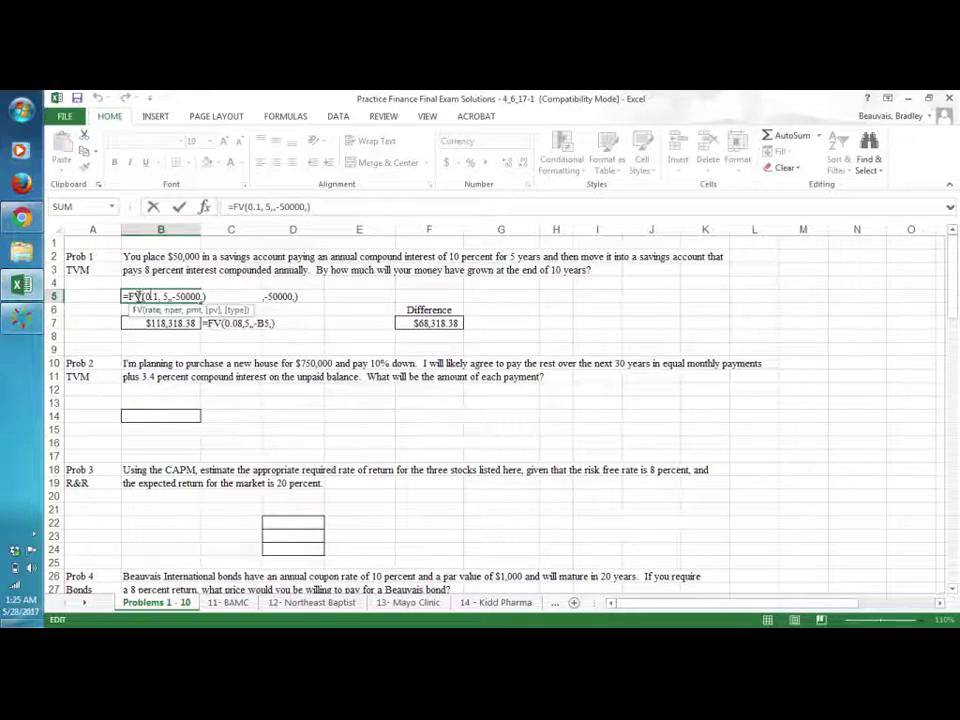
{"action": "left_click", "coordinate": [157, 295]}
{"action": "key", "text": "Left"}
{"action": "key", "text": "Left"}
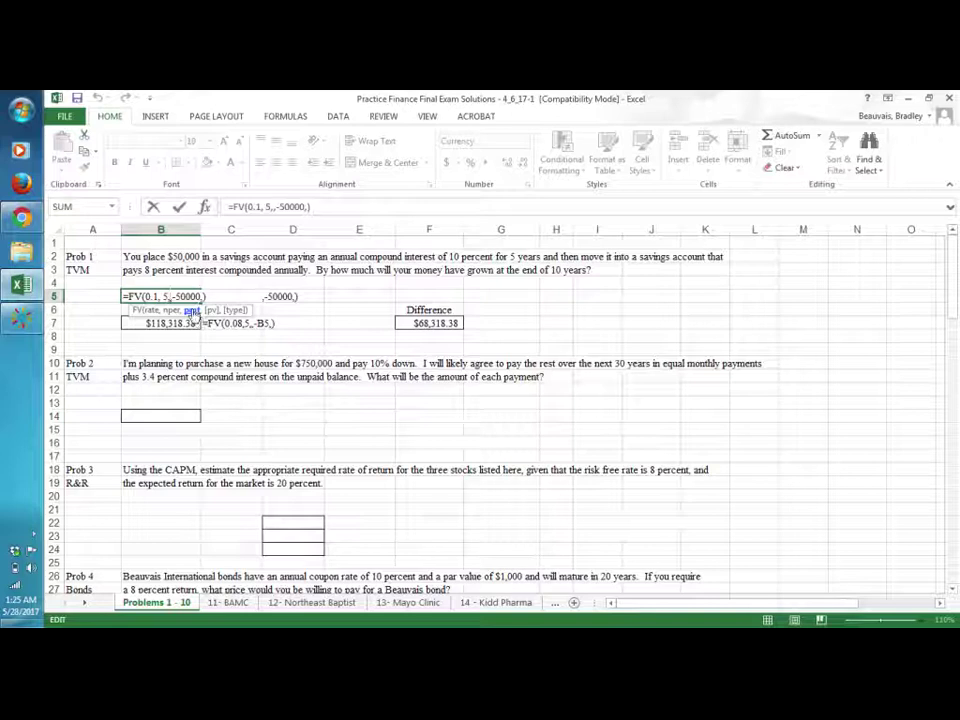
{"action": "left_click", "coordinate": [175, 296]}
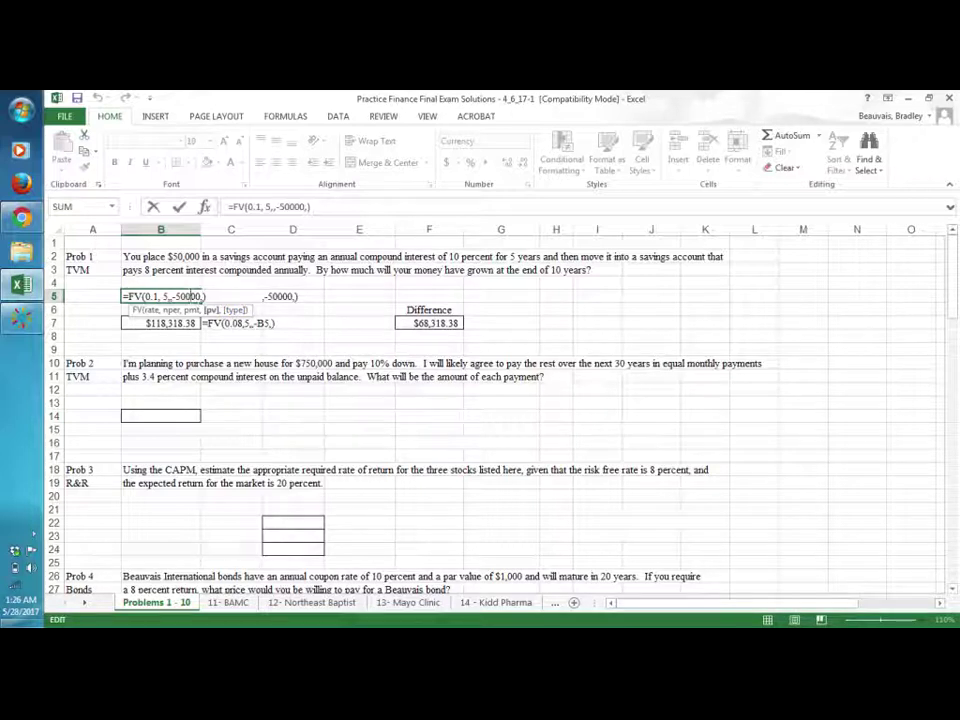
{"action": "key", "text": "Return"}
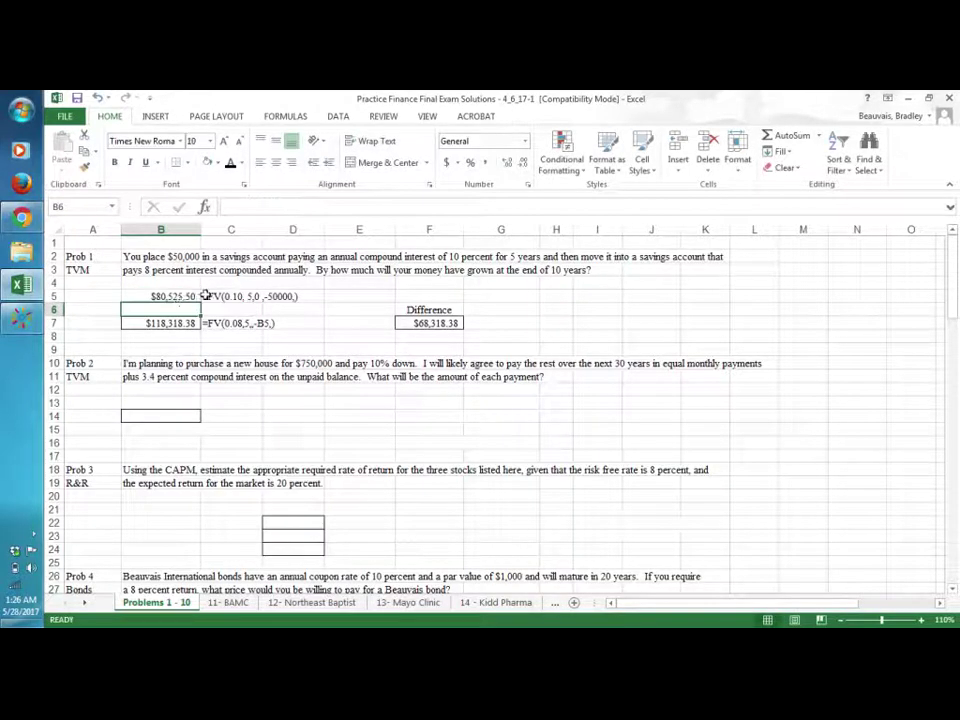
{"action": "left_click", "coordinate": [181, 297]}
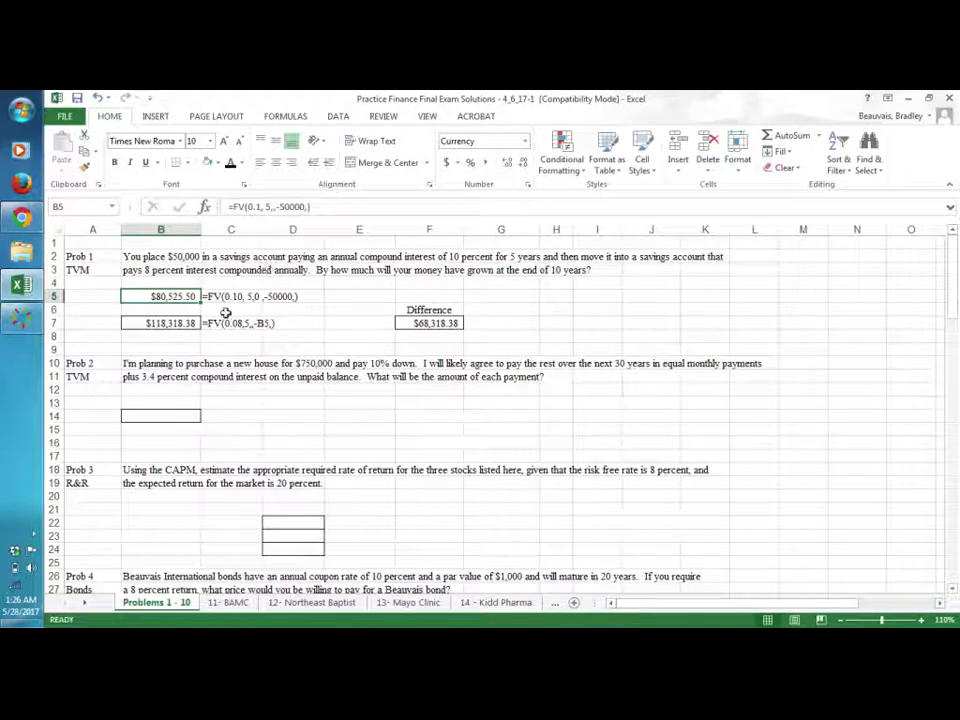
{"action": "double_click", "coordinate": [175, 325]}
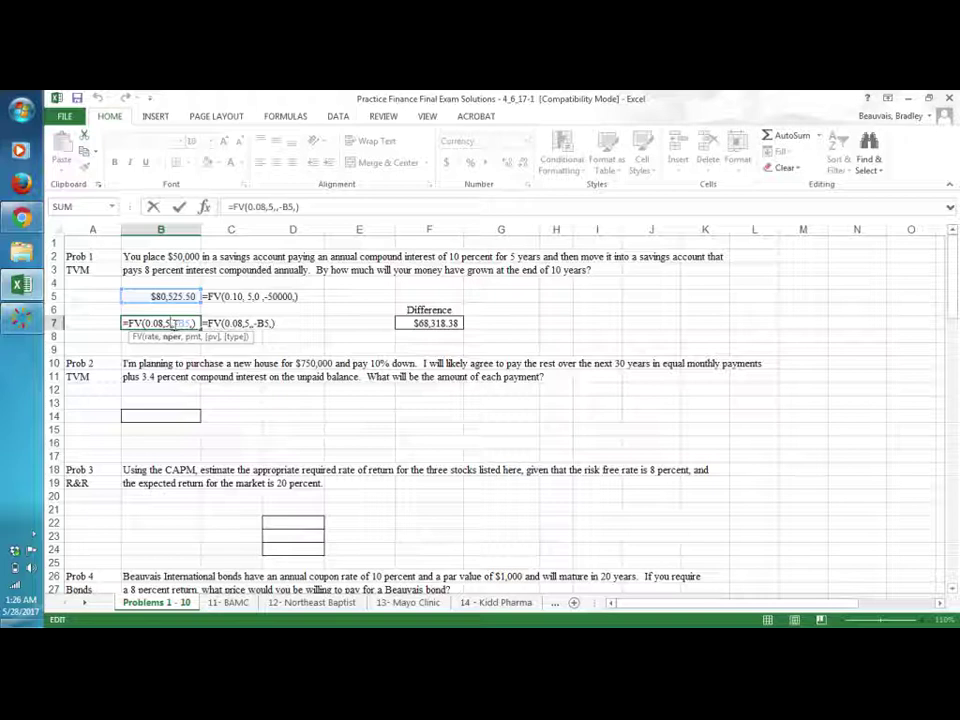
{"action": "left_click_drag", "start_coordinate": [171, 323], "coordinate": [193, 323]}
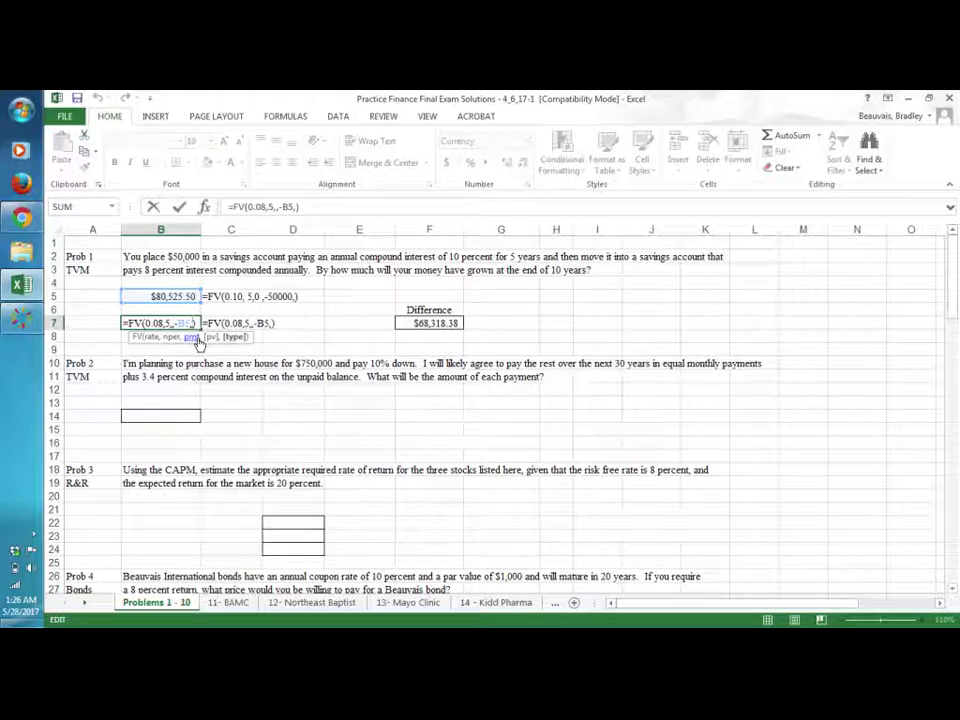
{"action": "key", "text": "Return"}
{"action": "left_click", "coordinate": [208, 336]}
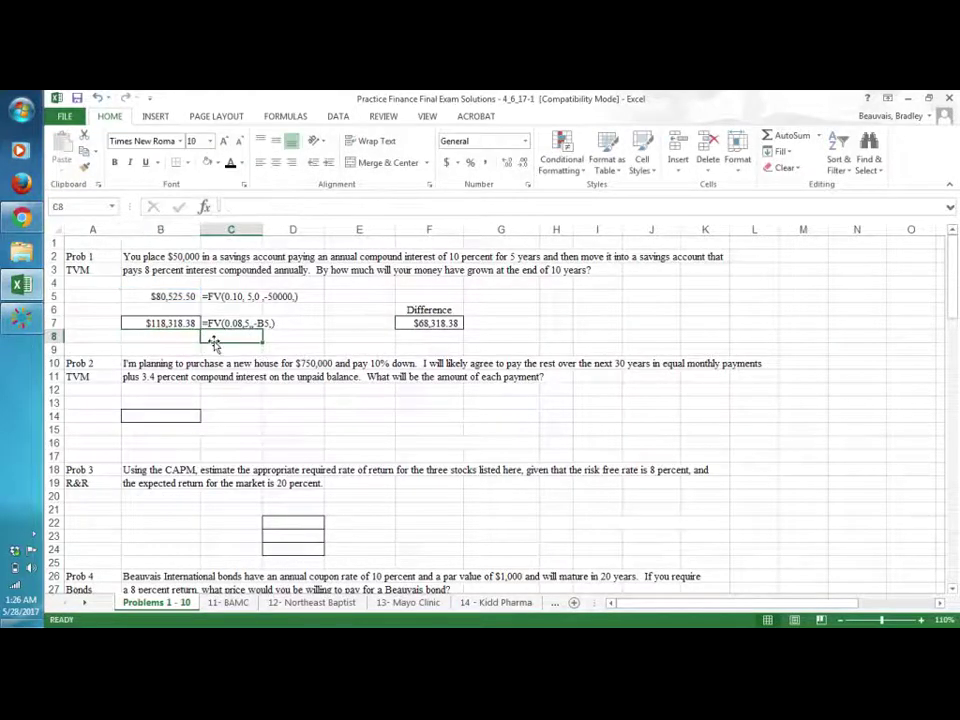
{"action": "left_click", "coordinate": [335, 334]}
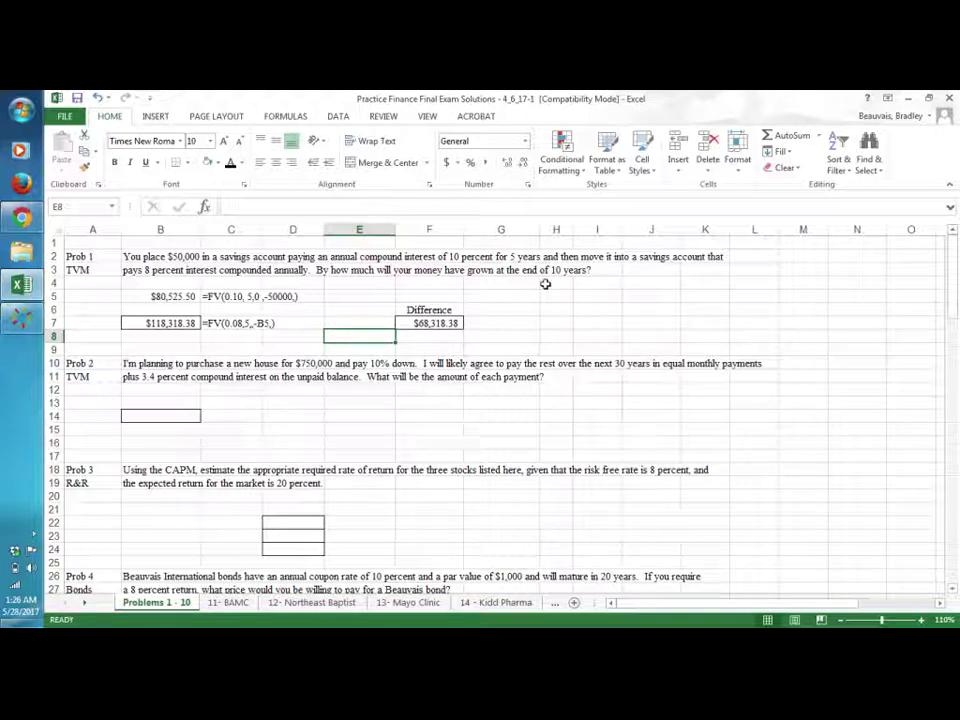
{"action": "left_click", "coordinate": [208, 345]}
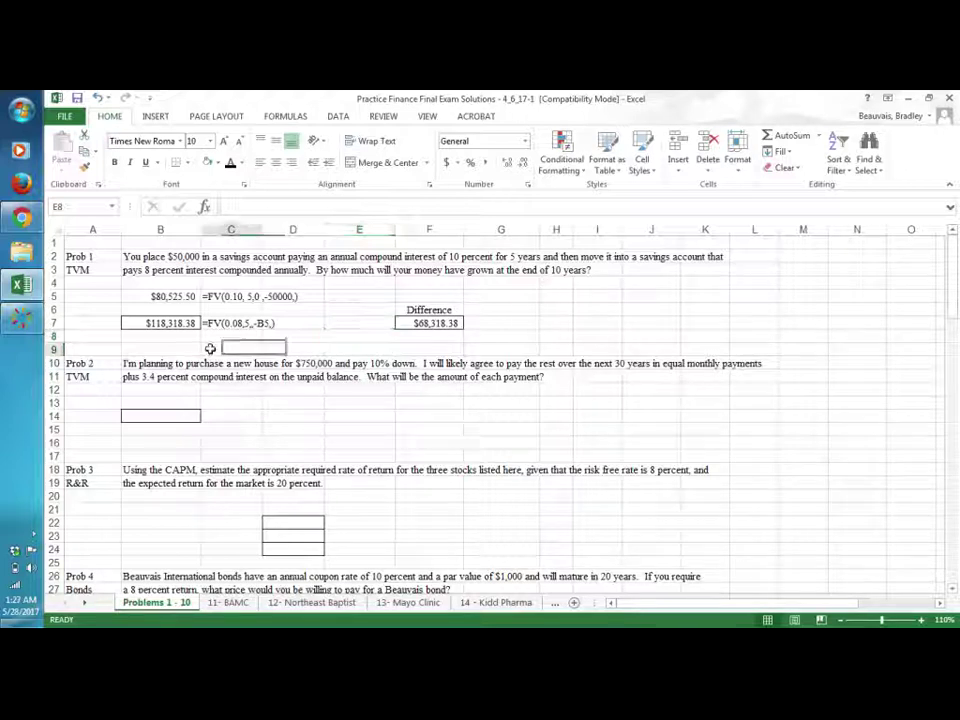
{"action": "left_click", "coordinate": [170, 323]}
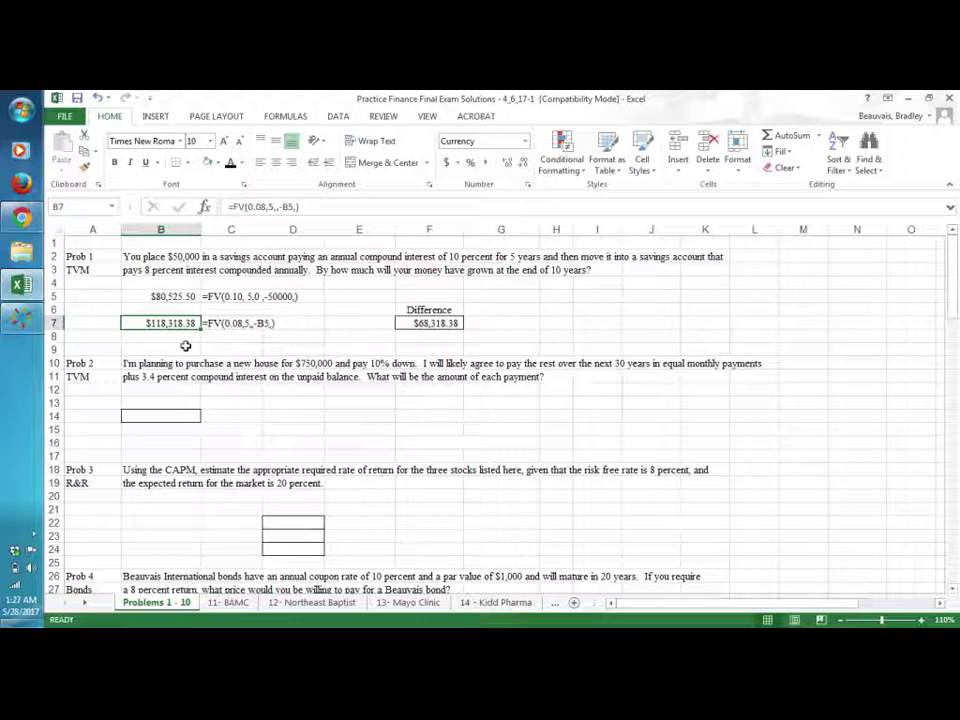
{"action": "left_click", "coordinate": [410, 323]}
{"action": "double_click", "coordinate": [410, 323]}
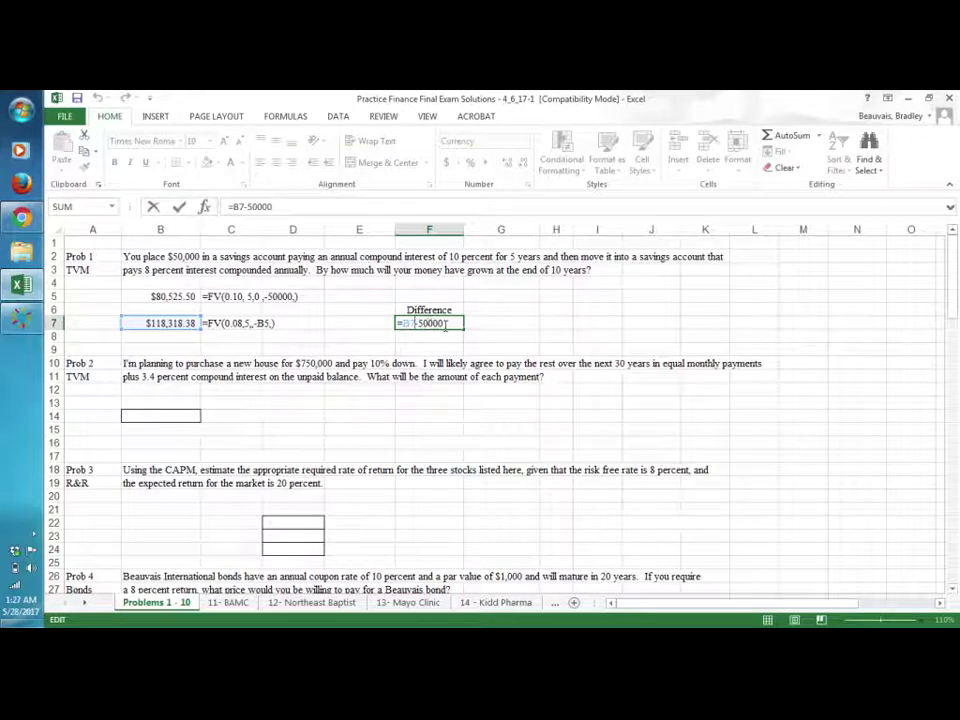
{"action": "key", "text": "Return"}
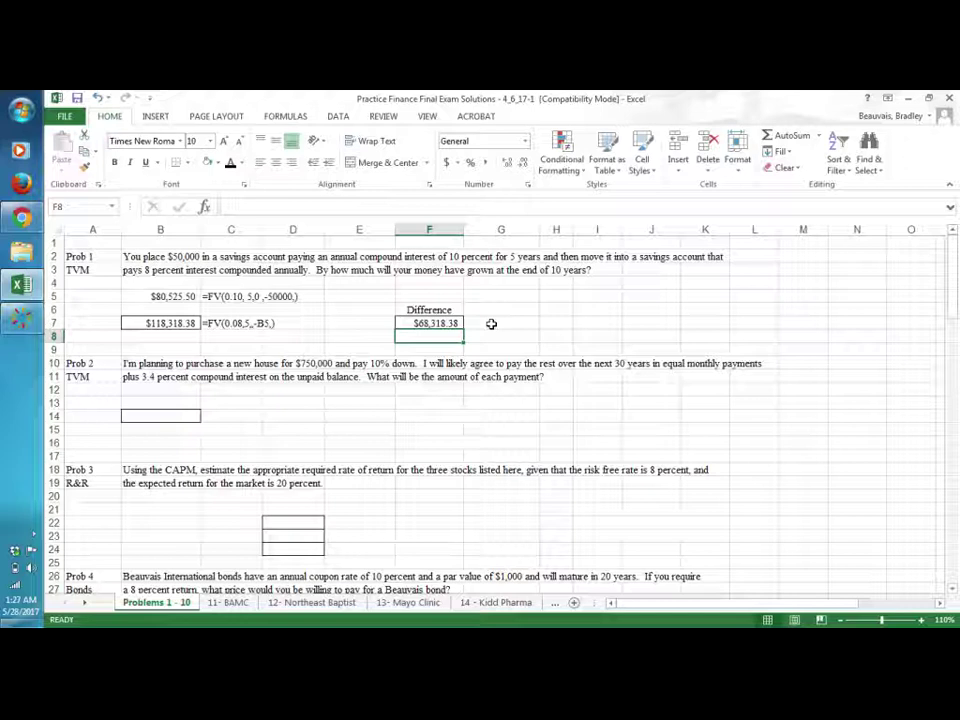
{"action": "left_click", "coordinate": [491, 324]}
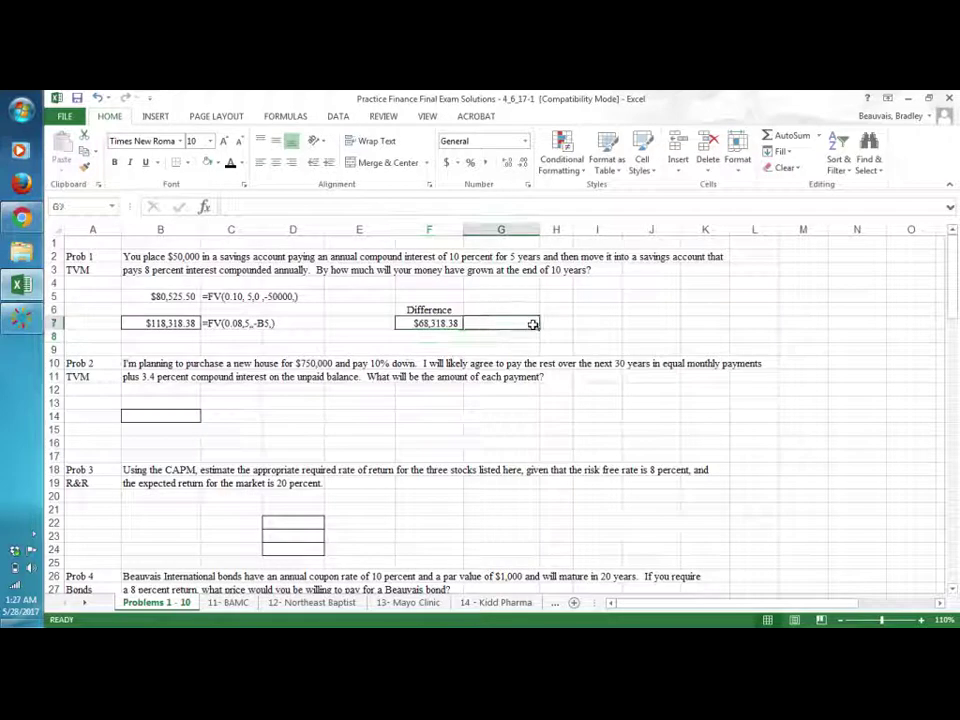
Select the hidden Prob 2 answer area across B12:K16.
{"action": "left_click", "coordinate": [469, 335]}
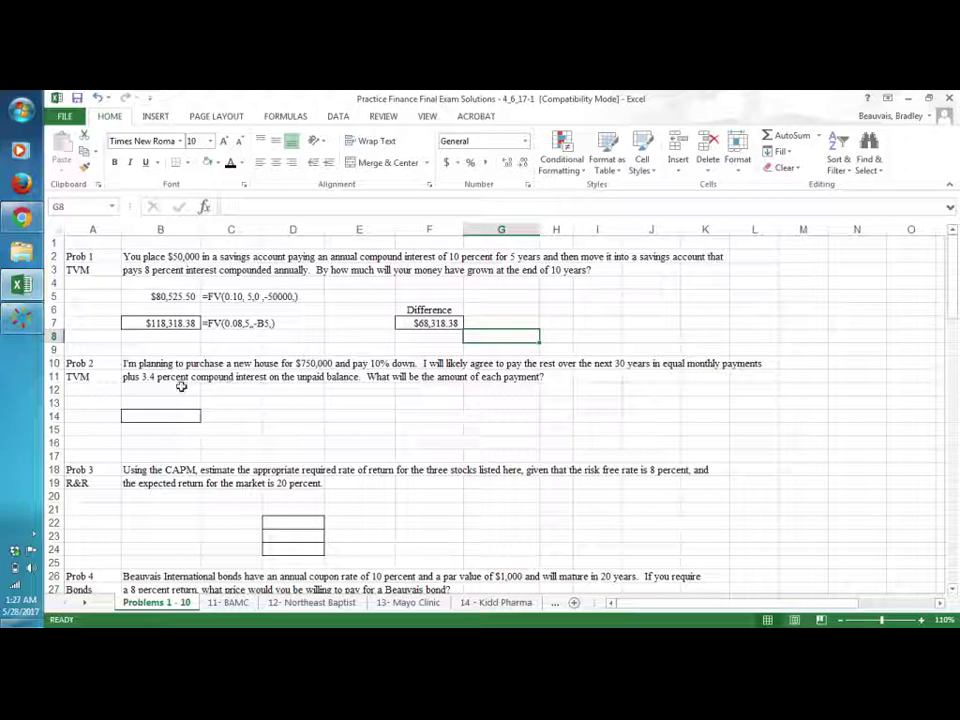
{"action": "left_click_drag", "start_coordinate": [125, 391], "coordinate": [712, 443]}
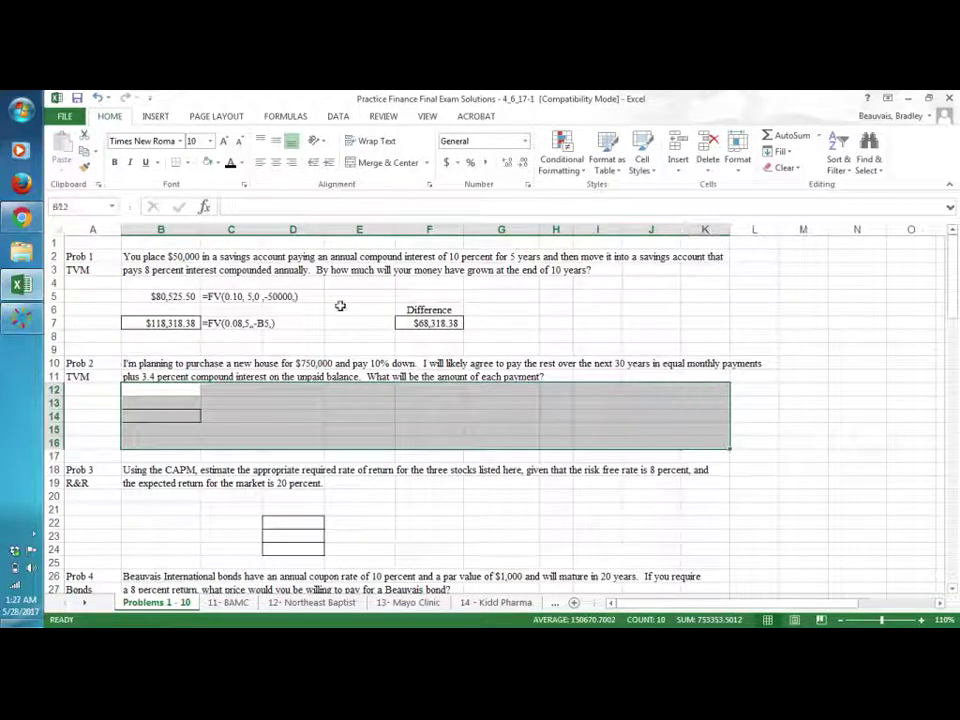
Reveal the Prob 2 work and review the Monthly Rate and 360-payment (=30*12) formulas.
{"action": "left_click", "coordinate": [230, 162]}
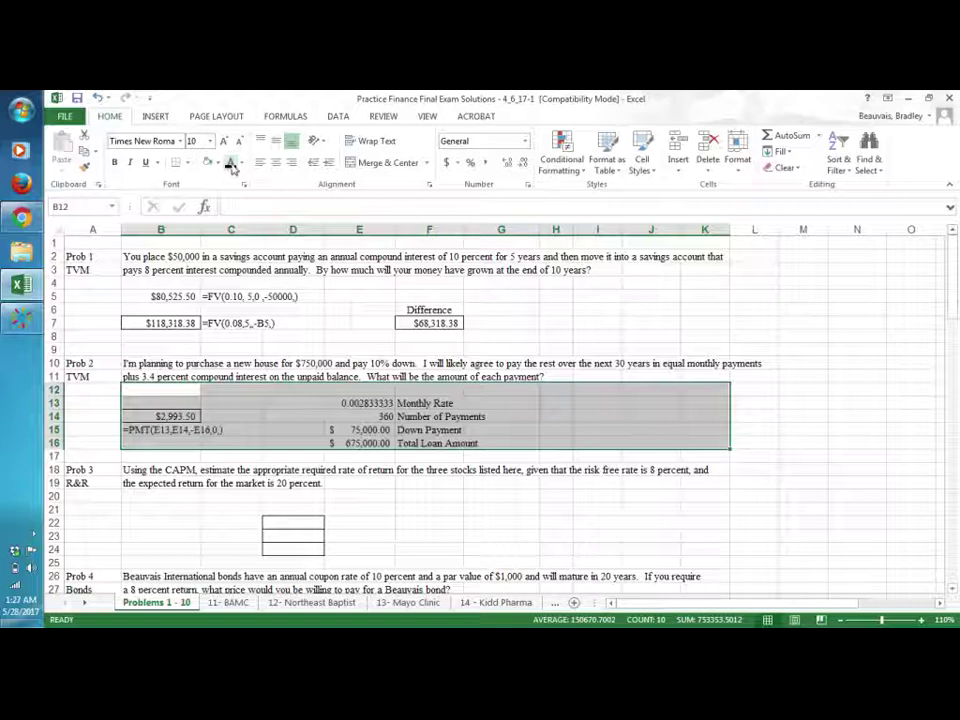
{"action": "left_click", "coordinate": [222, 430]}
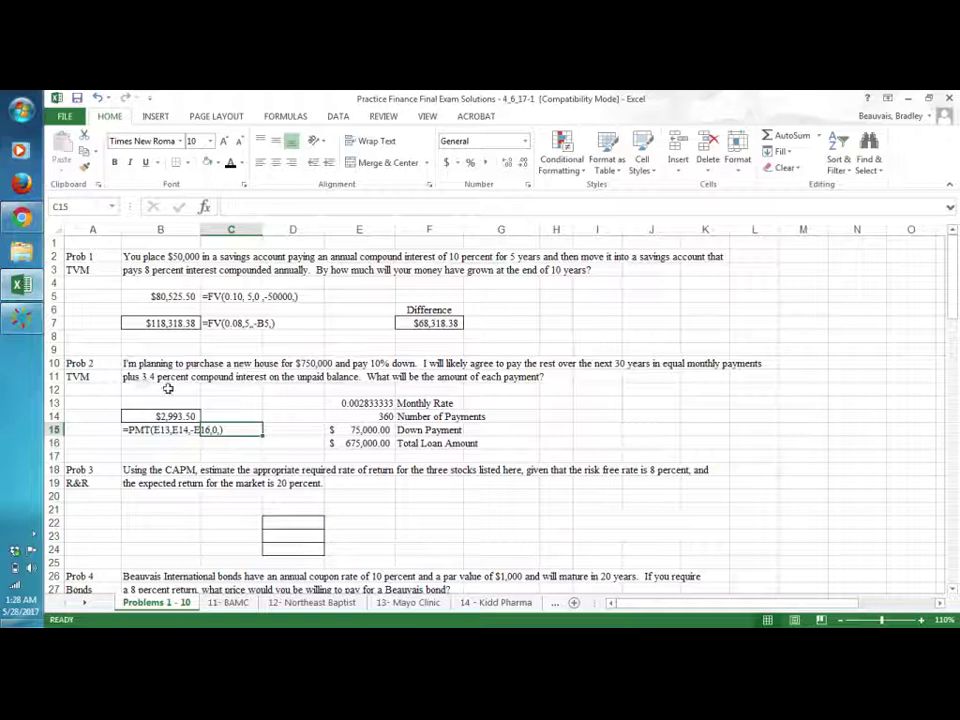
{"action": "left_click", "coordinate": [375, 403]}
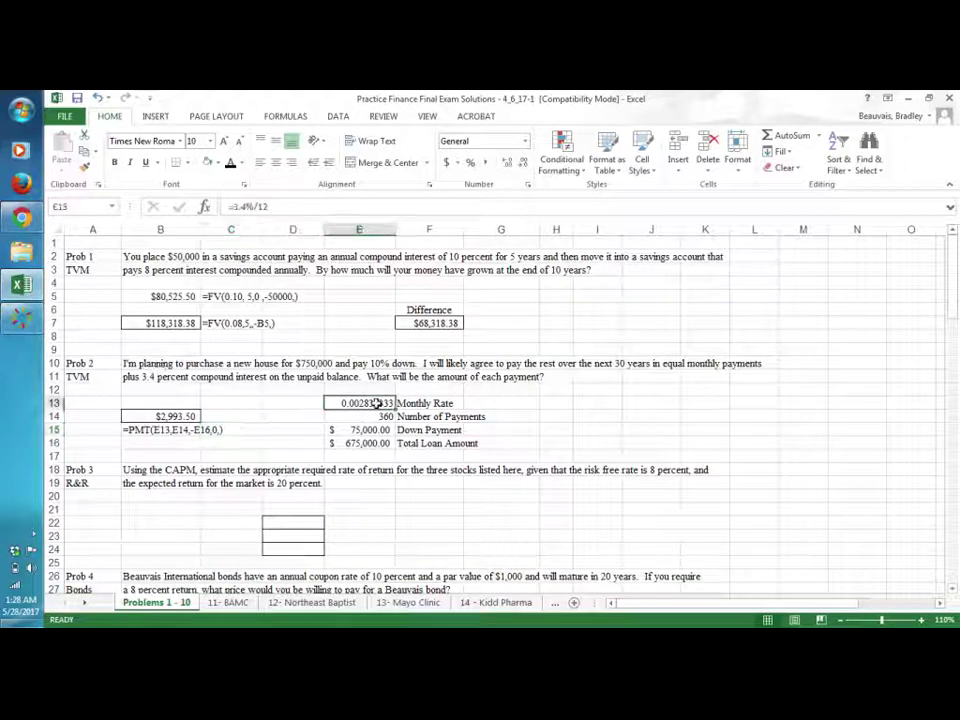
{"action": "double_click", "coordinate": [375, 403]}
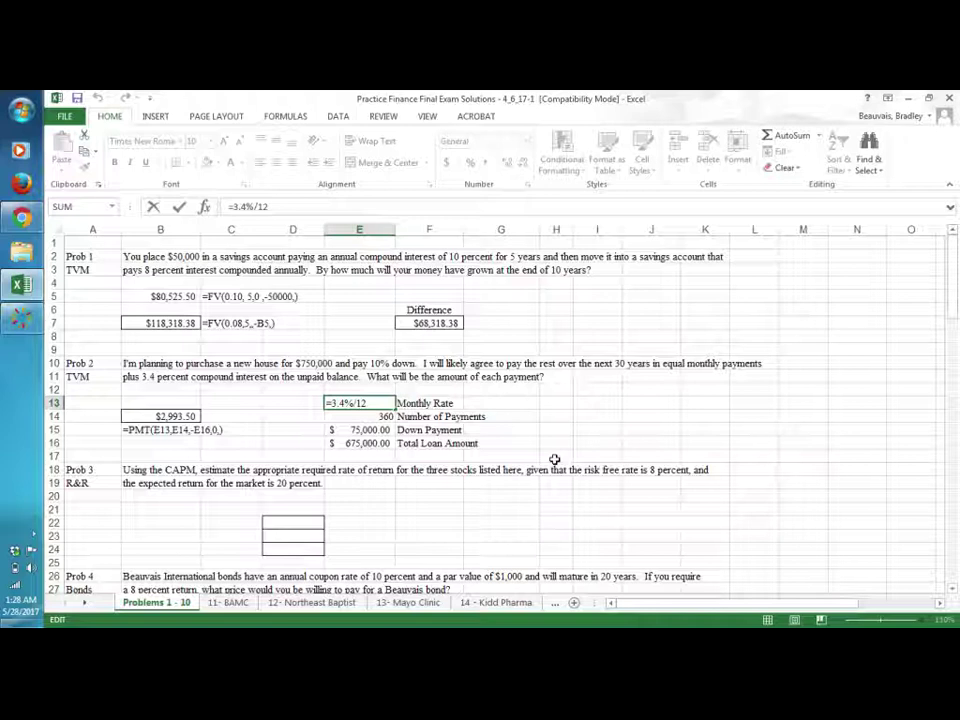
{"action": "key", "text": "Return"}
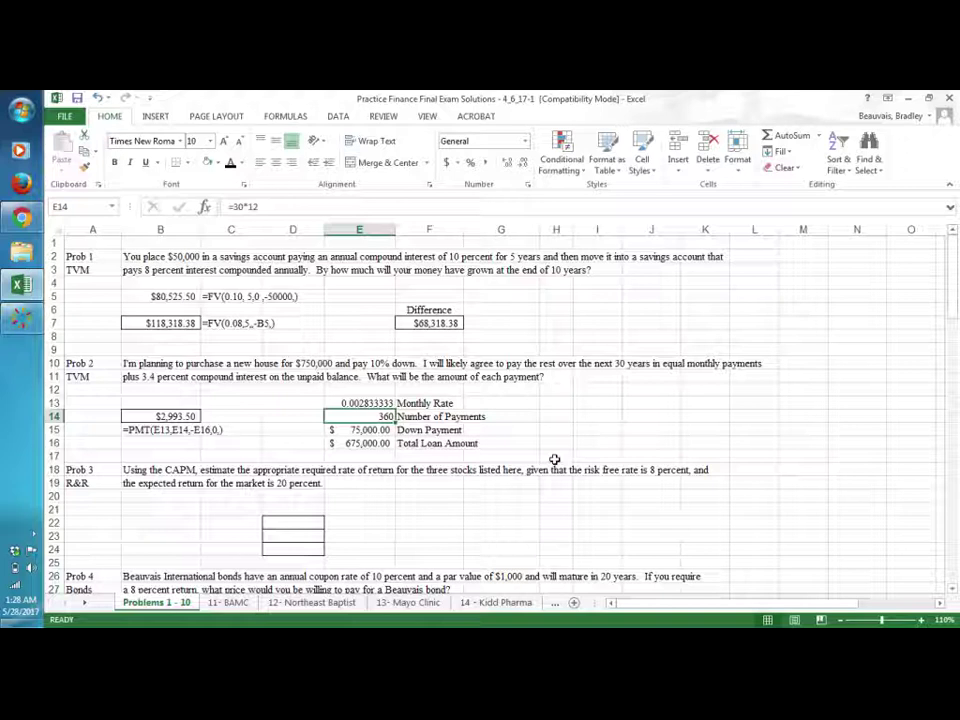
{"action": "left_click", "coordinate": [369, 401]}
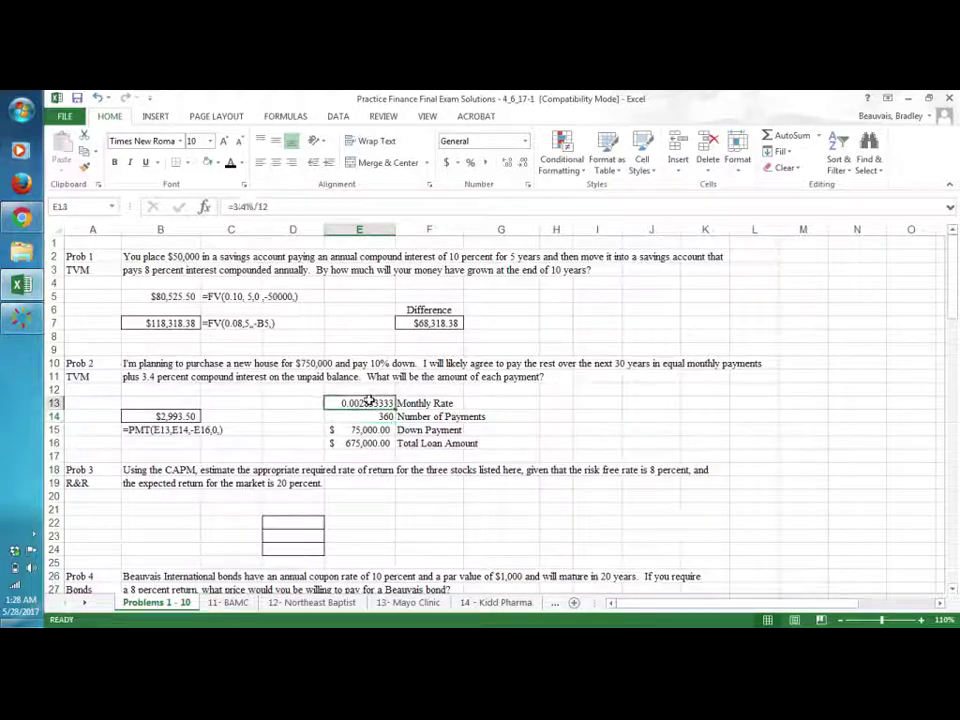
{"action": "left_click", "coordinate": [477, 424]}
{"action": "left_click", "coordinate": [378, 416]}
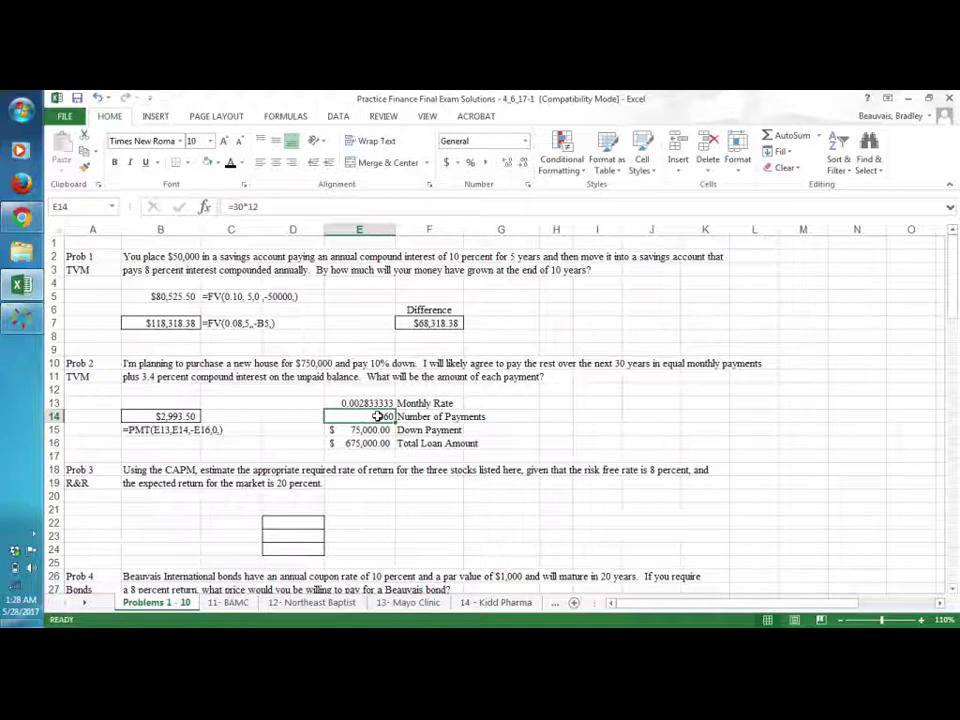
Enter =750000*0.1 as the E15 down payment and confirm E16's =750000-E15 loan amount.
{"action": "left_click", "coordinate": [380, 430]}
{"action": "type", "text": "=750000*0.1"}
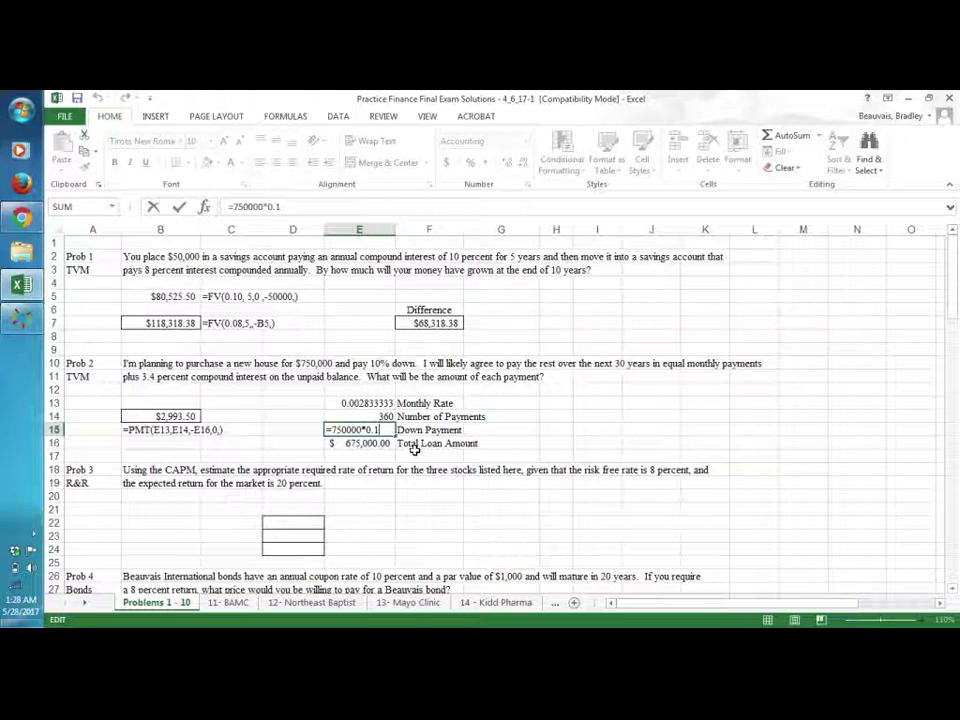
{"action": "left_click", "coordinate": [506, 430]}
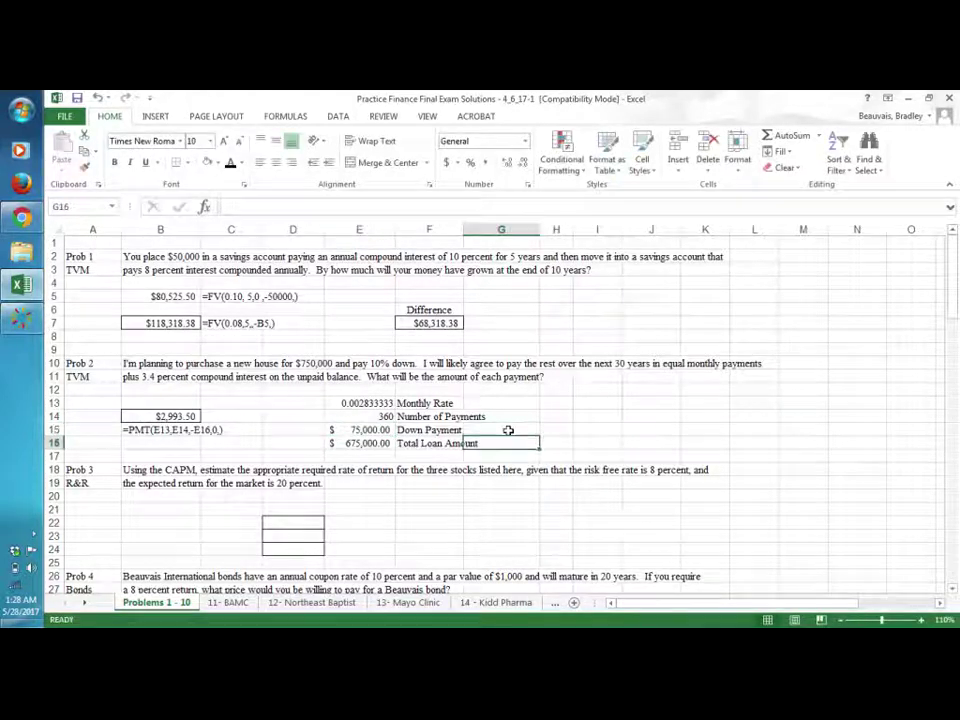
{"action": "double_click", "coordinate": [378, 443]}
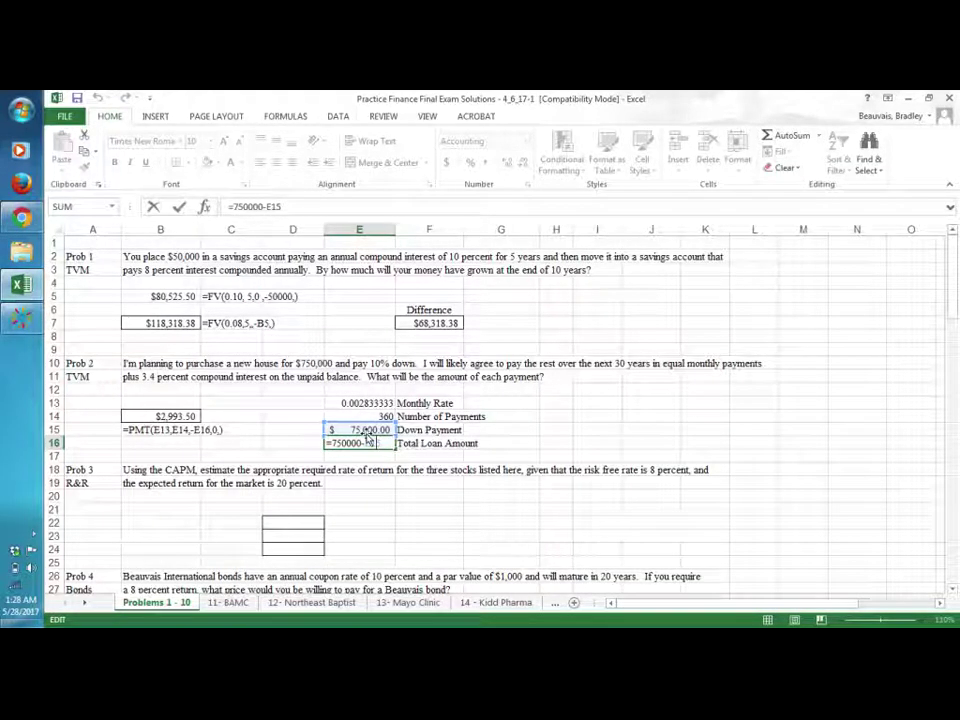
{"action": "key", "text": "ctrl+Return"}
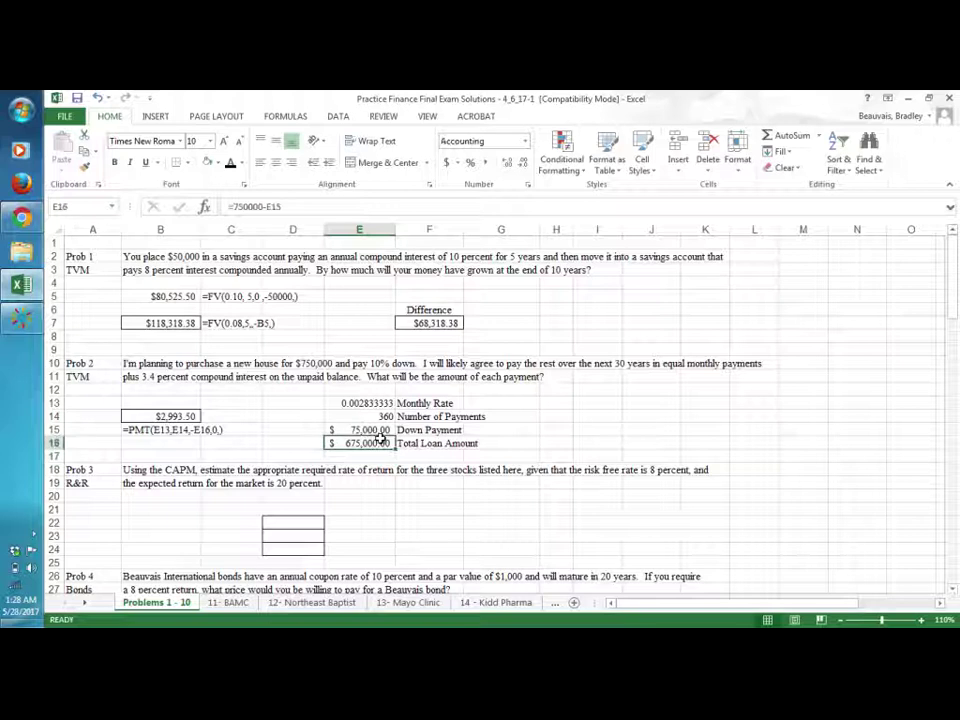
{"action": "left_click", "coordinate": [231, 456]}
{"action": "left_click", "coordinate": [160, 416]}
{"action": "double_click", "coordinate": [160, 416]}
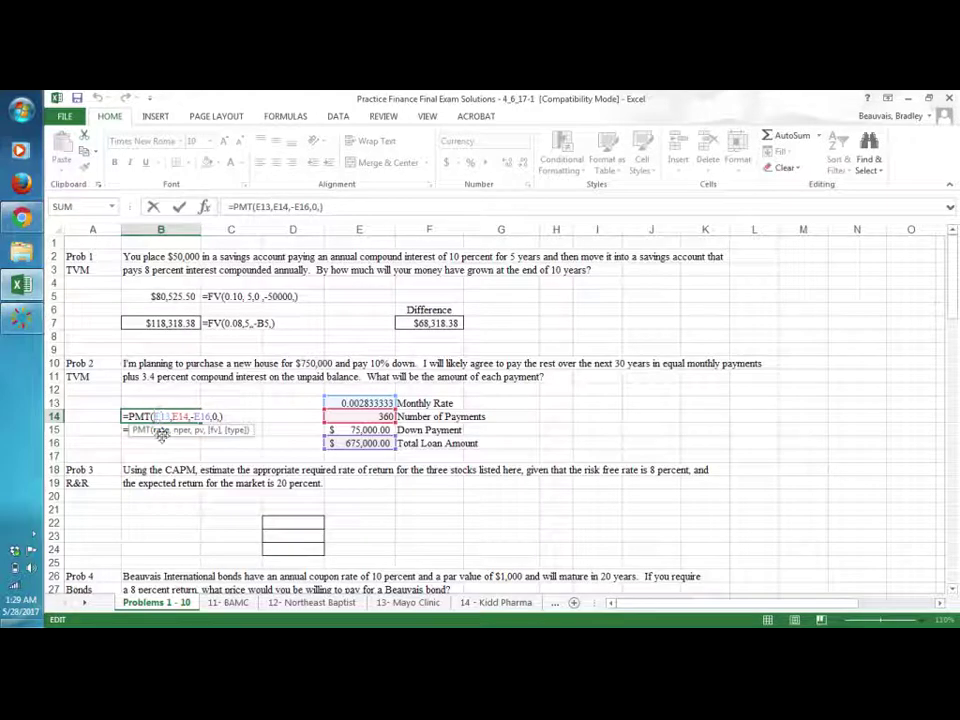
{"action": "left_click", "coordinate": [162, 431]}
{"action": "left_click", "coordinate": [175, 416]}
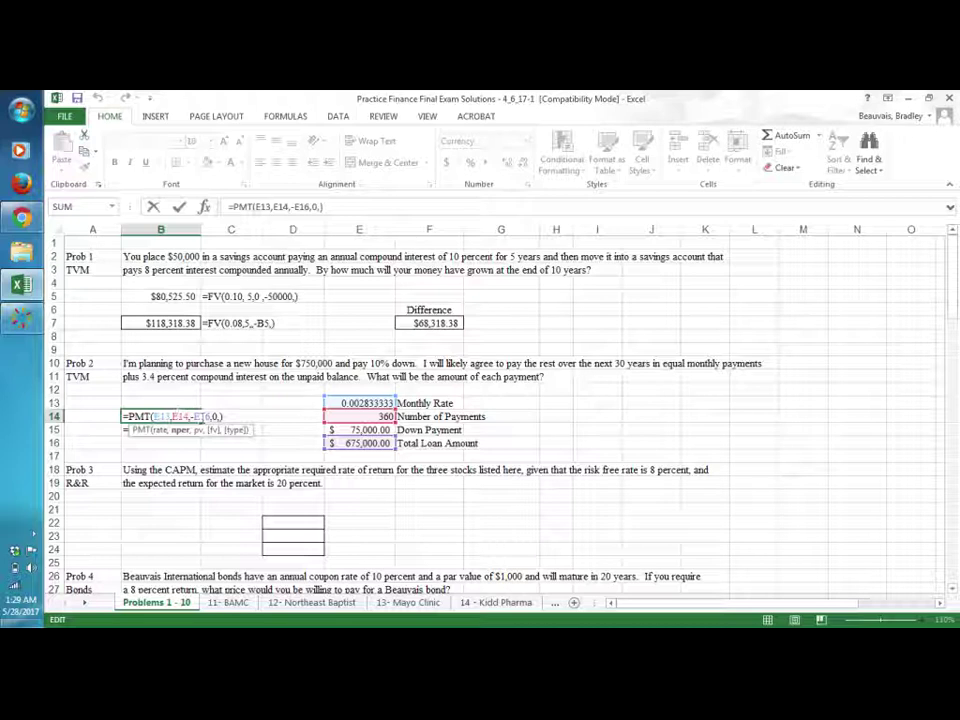
{"action": "left_click", "coordinate": [199, 416]}
{"action": "left_click", "coordinate": [236, 419]}
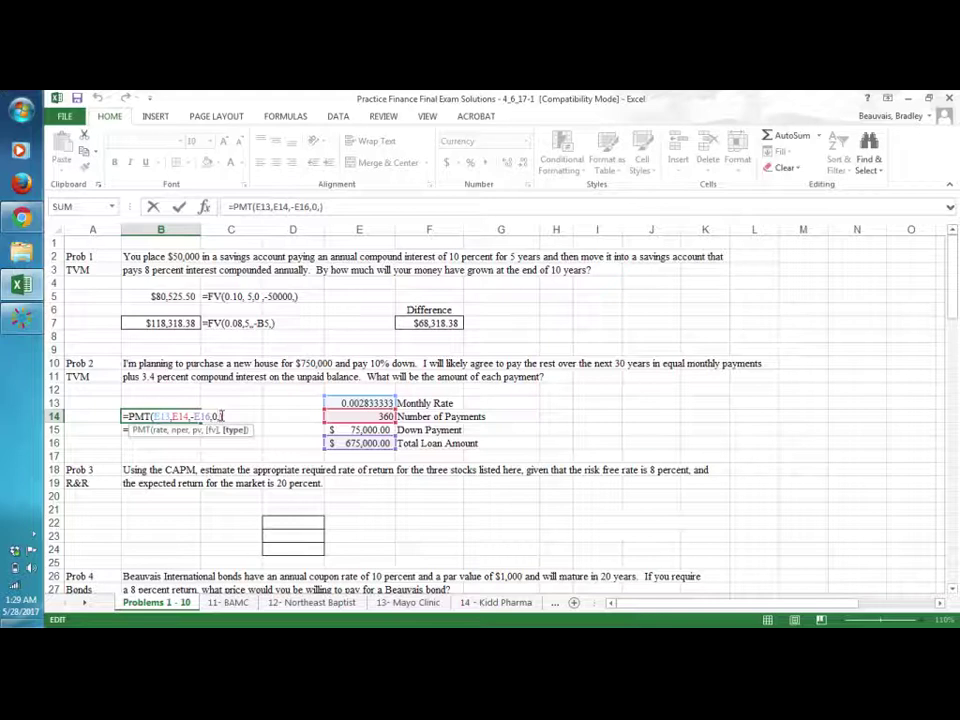
{"action": "key", "text": "Return"}
{"action": "key", "text": "Up"}
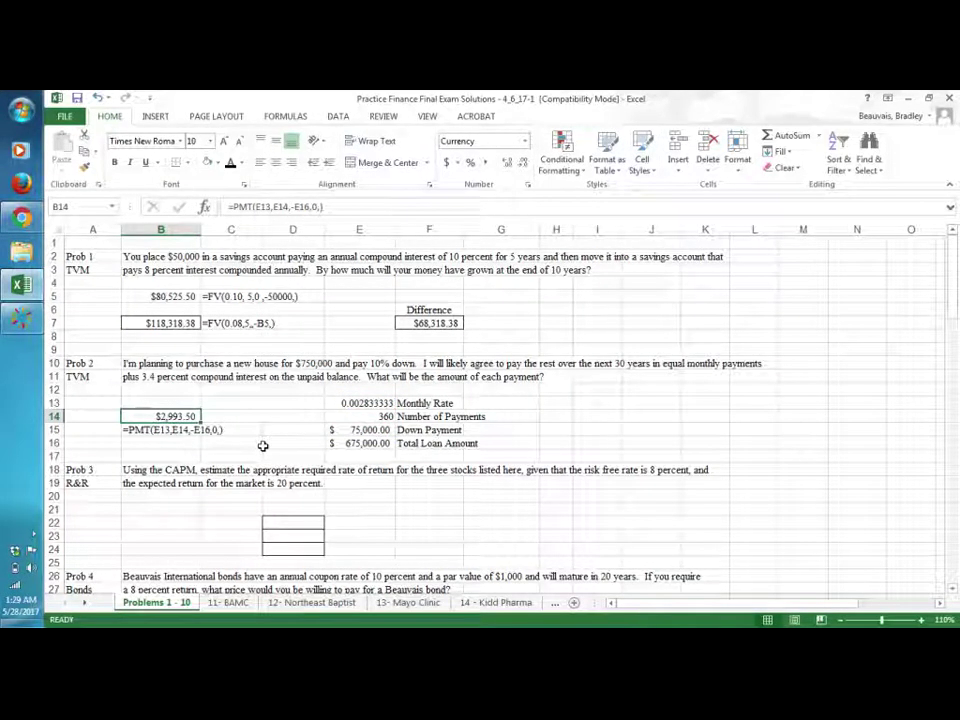
Enter =PMT(3.4%,30,-E16,0) in J14, giving an annual payment of $36,242.27.
{"action": "left_click", "coordinate": [631, 413]}
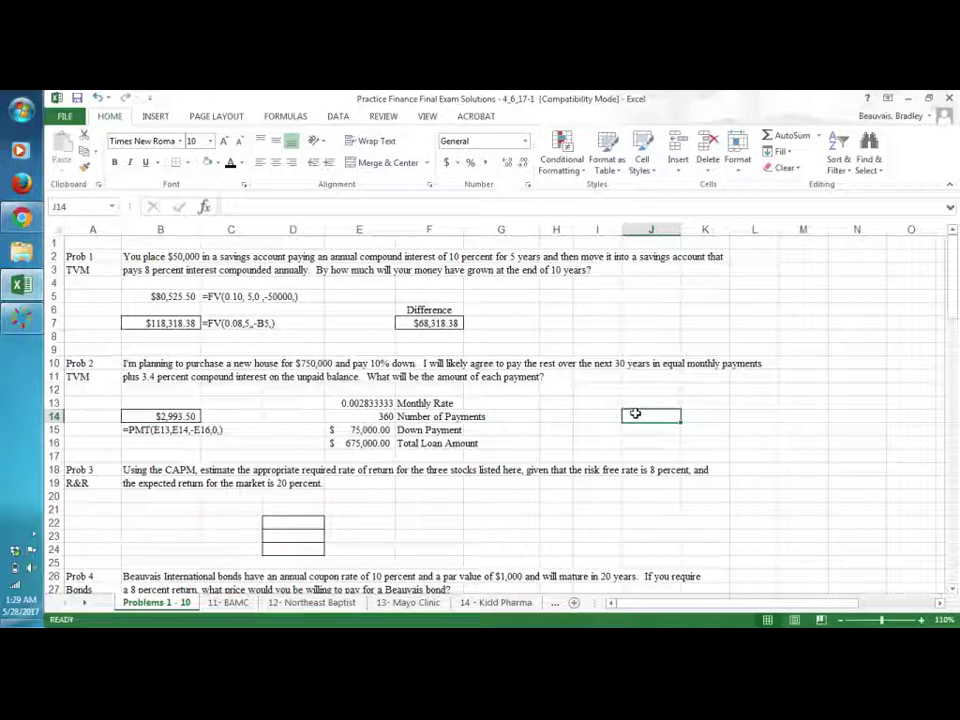
{"action": "type", "text": "=pm"}
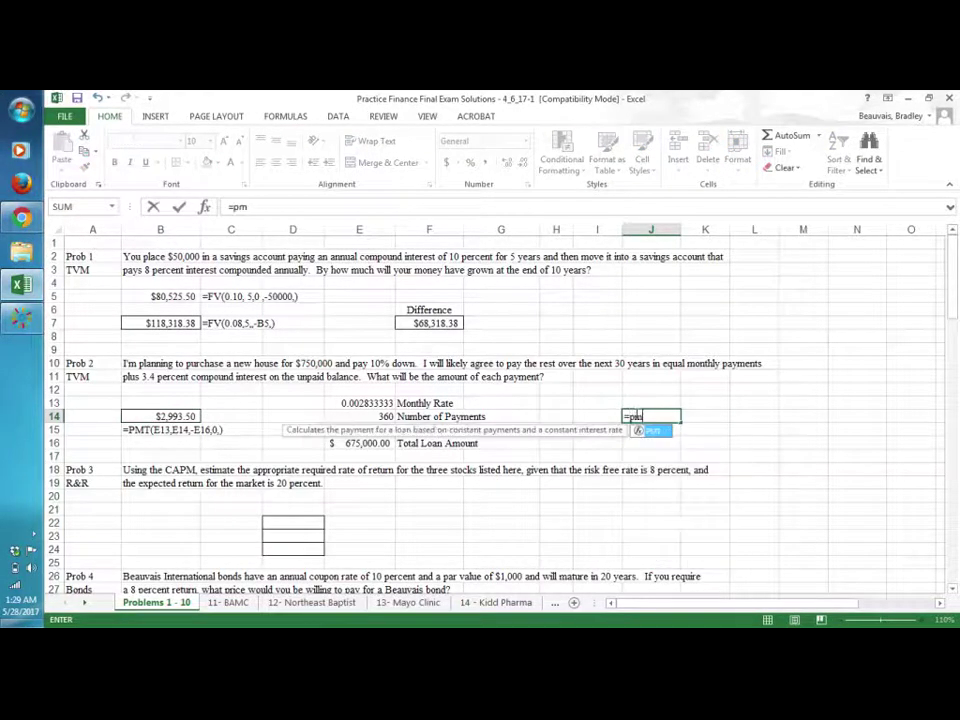
{"action": "type", "text": "t("}
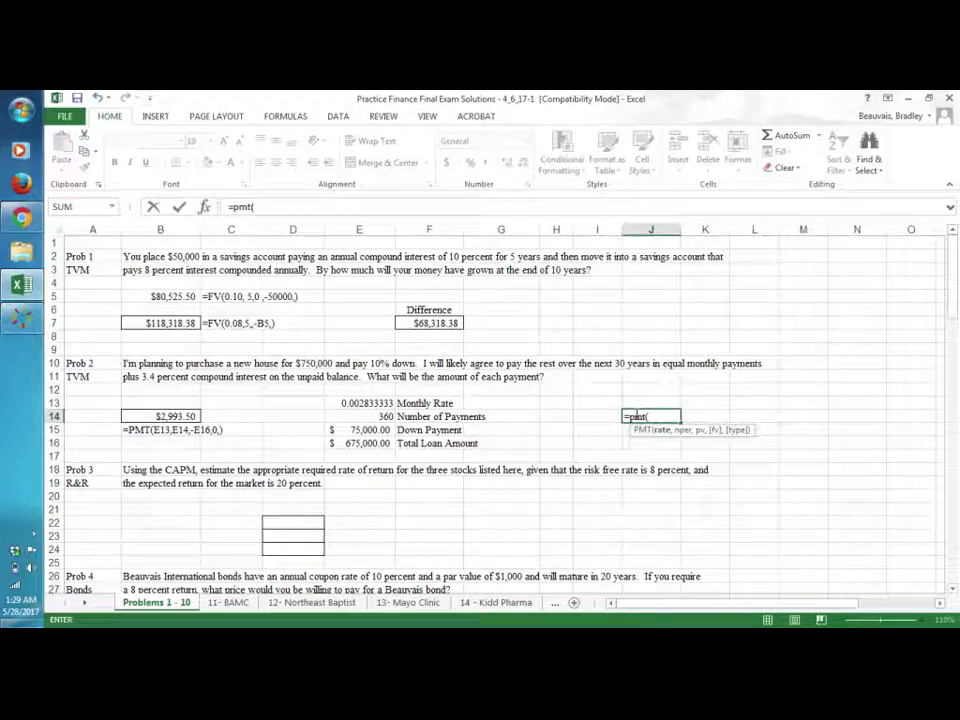
{"action": "type", "text": "3.4%,"}
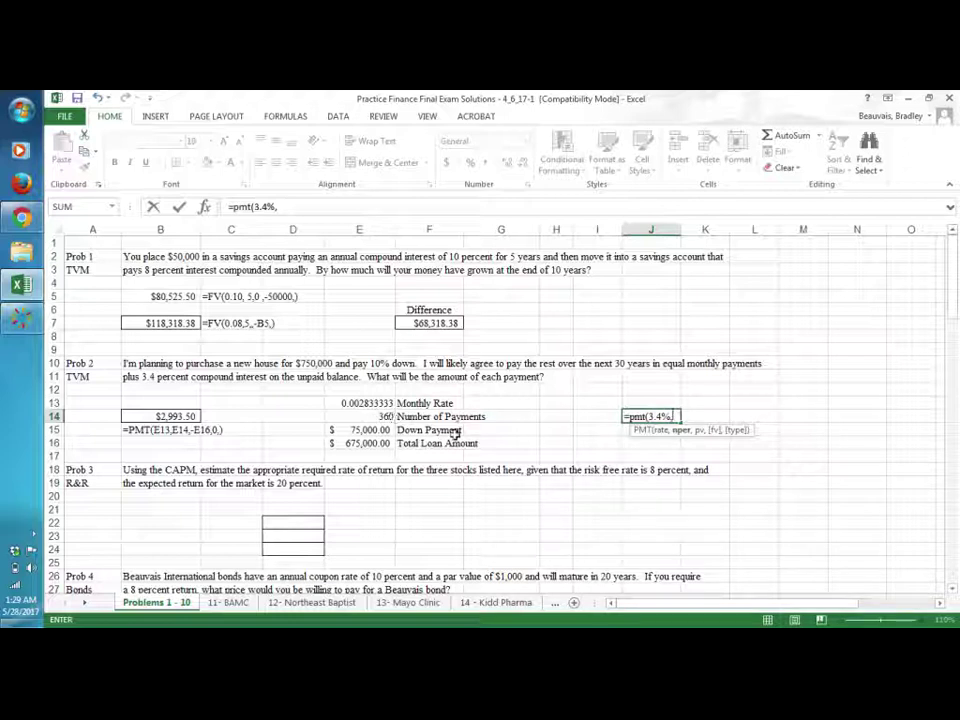
{"action": "type", "text": "30,"}
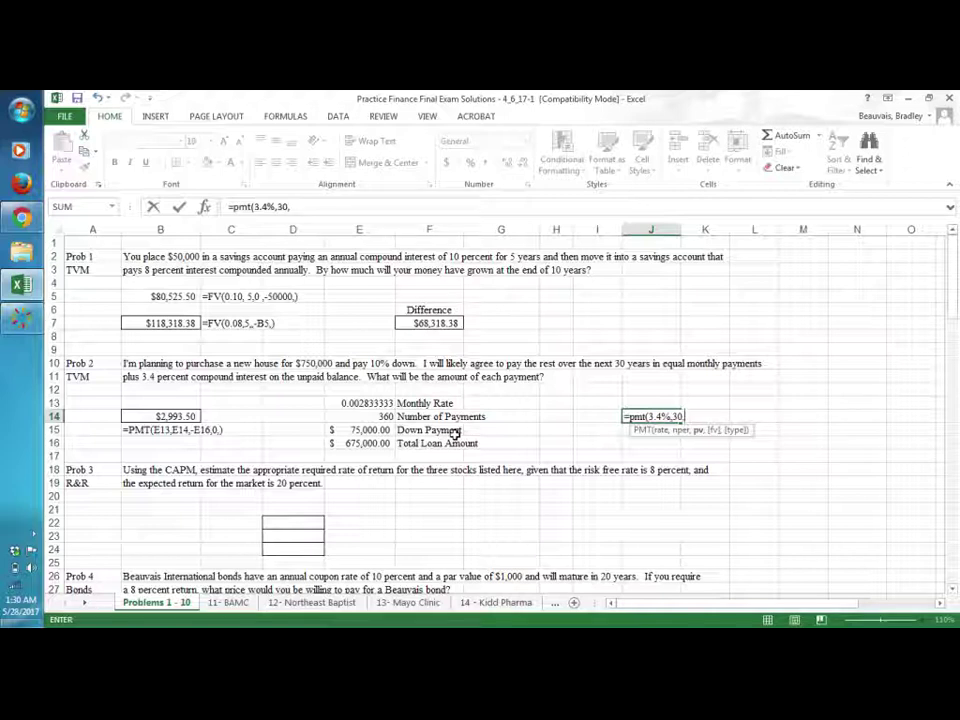
{"action": "type", "text": "-"}
{"action": "left_click", "coordinate": [362, 442]}
{"action": "type", "text": ","}
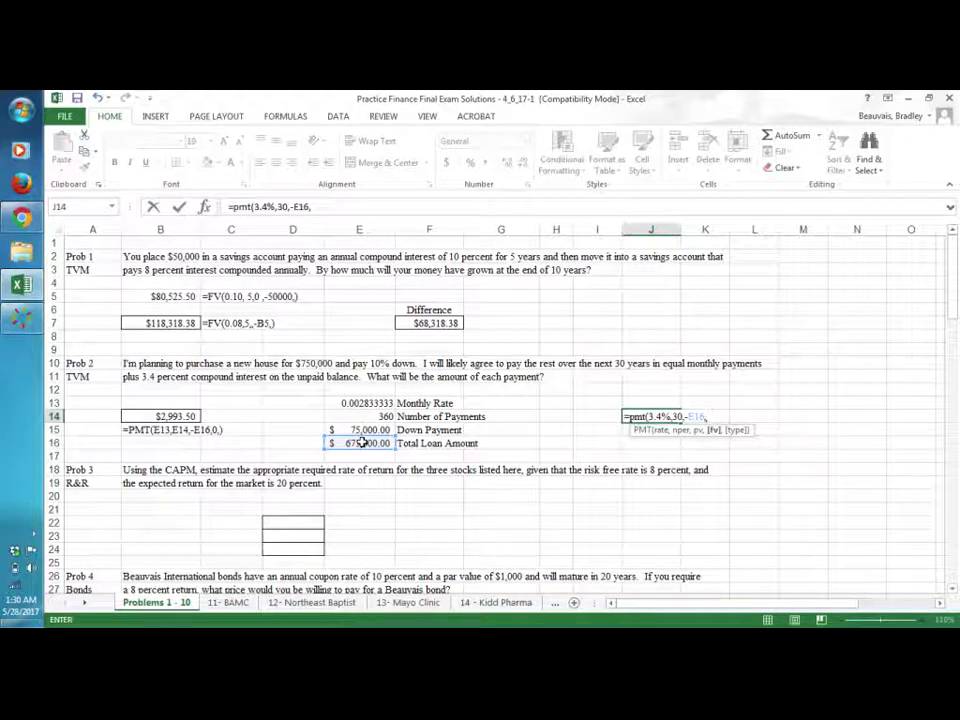
{"action": "type", "text": "0,"}
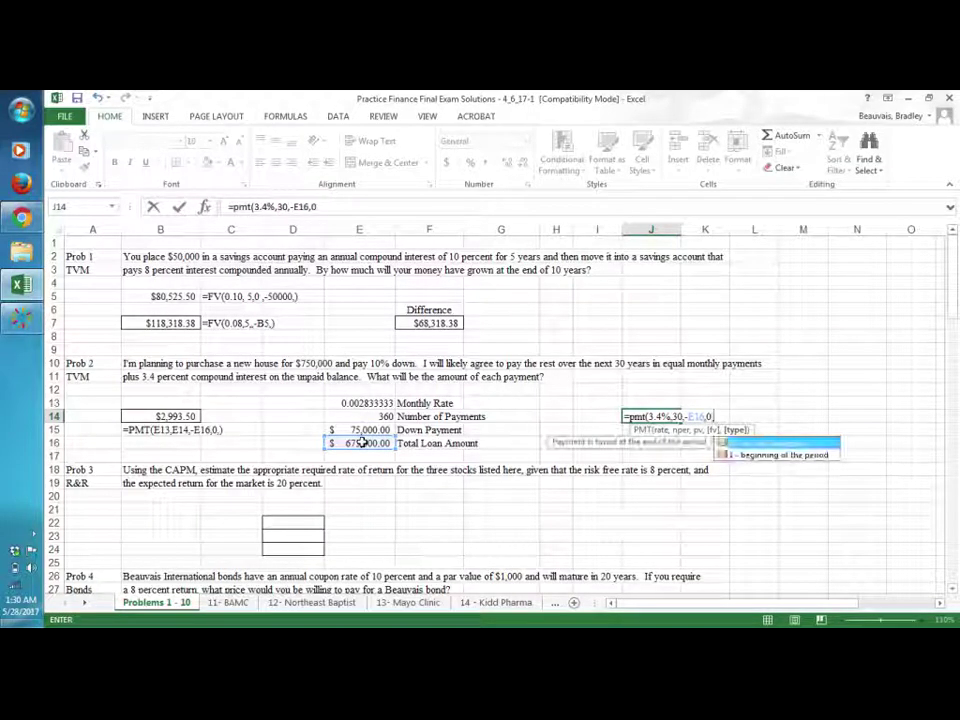
{"action": "type", "text": ")"}
{"action": "key", "text": "Return"}
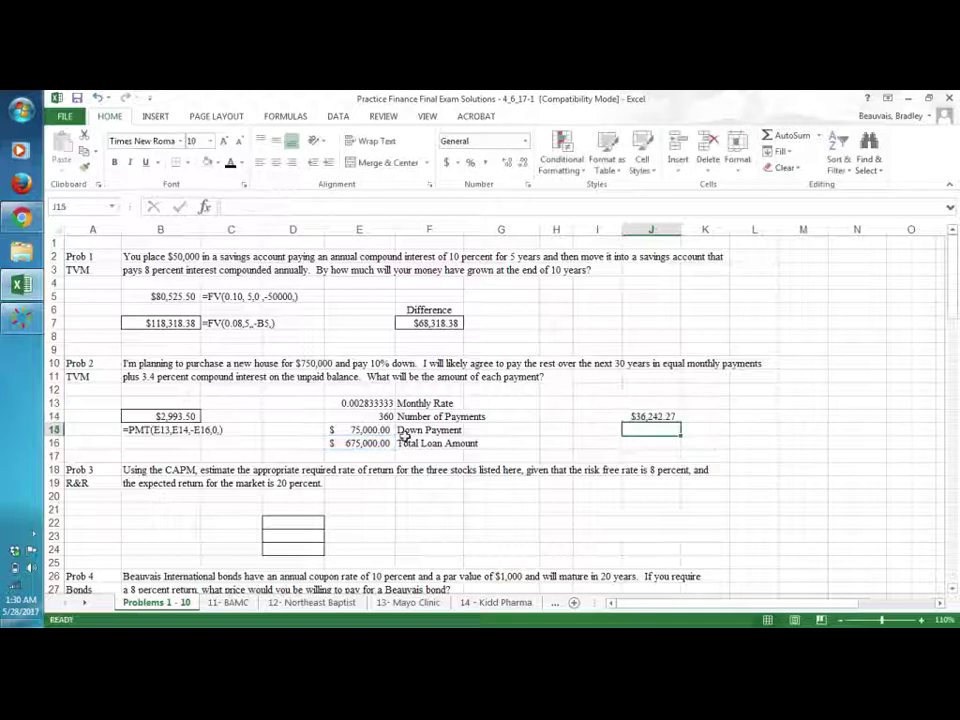
Review J14's annual PMT formula, then delete it to leave J14 empty.
{"action": "left_click", "coordinate": [669, 418]}
{"action": "double_click", "coordinate": [669, 418]}
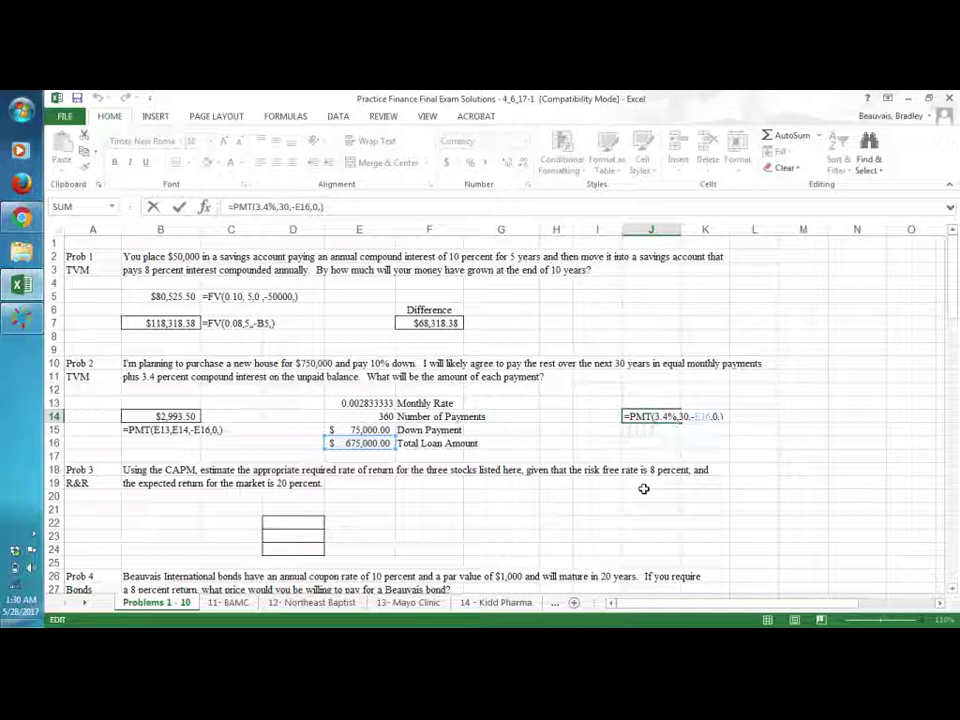
{"action": "key", "text": "Return"}
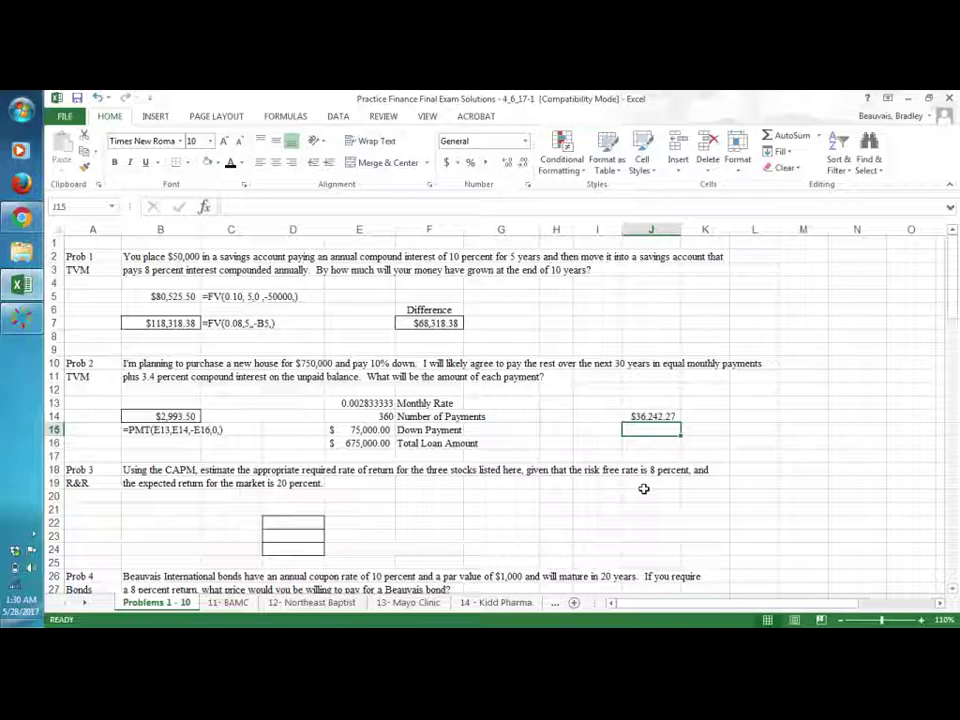
{"action": "key", "text": "Up"}
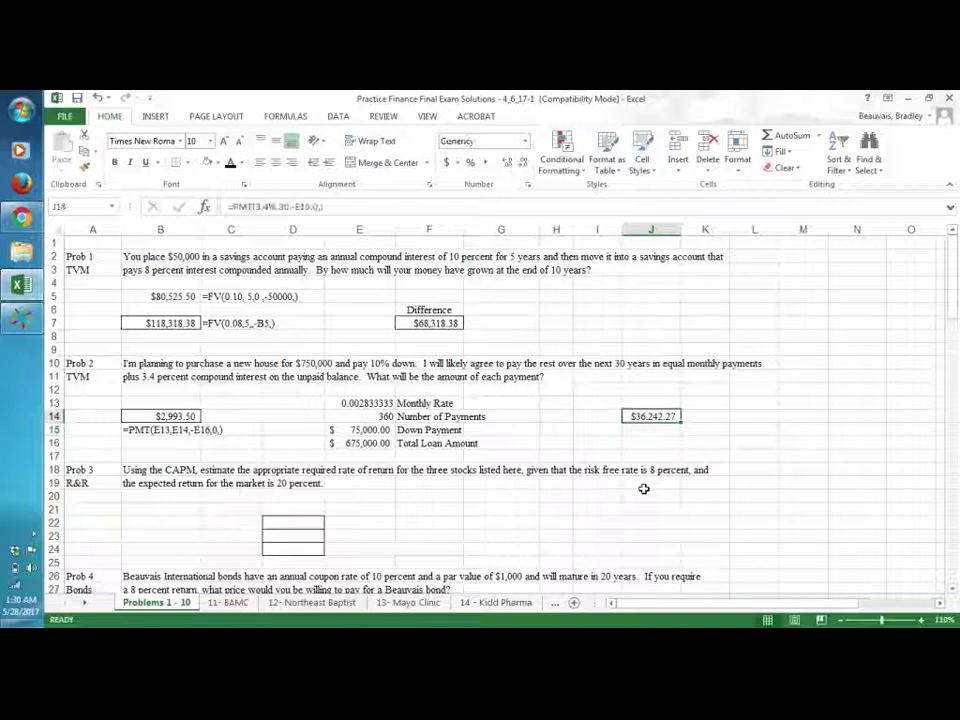
{"action": "key", "text": "Delete"}
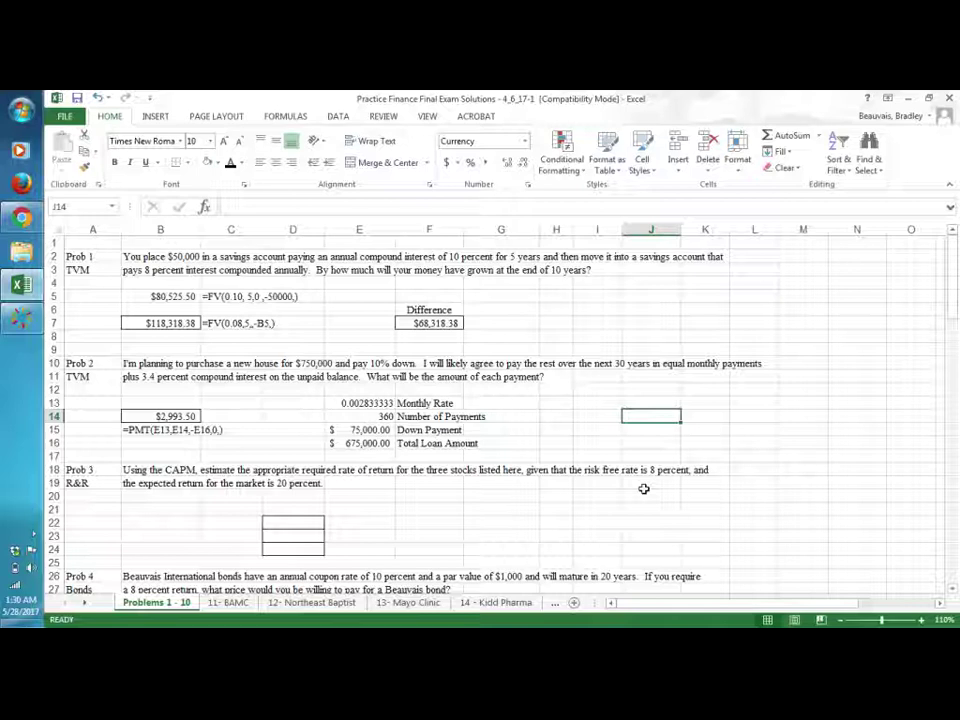